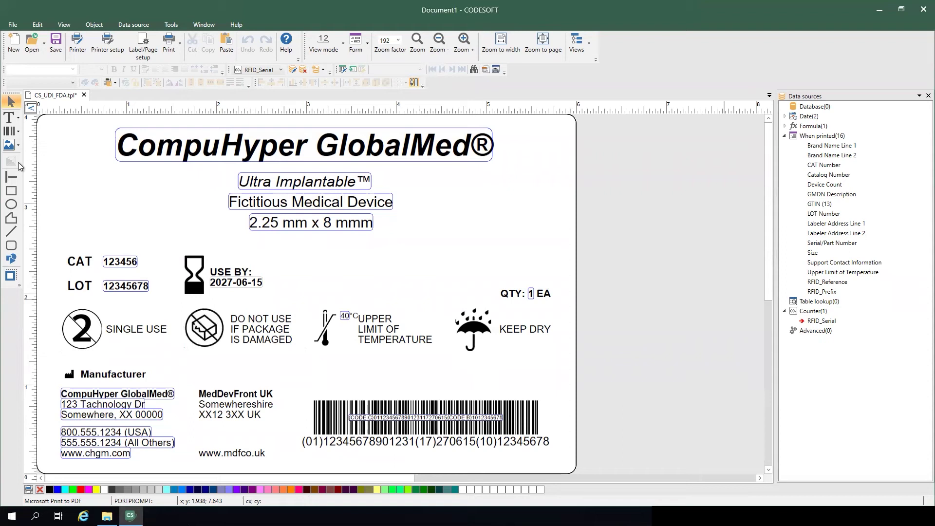
Select the Zebra ZT610 (600dpi) on COM1 as the label's printer
left_click(77, 41)
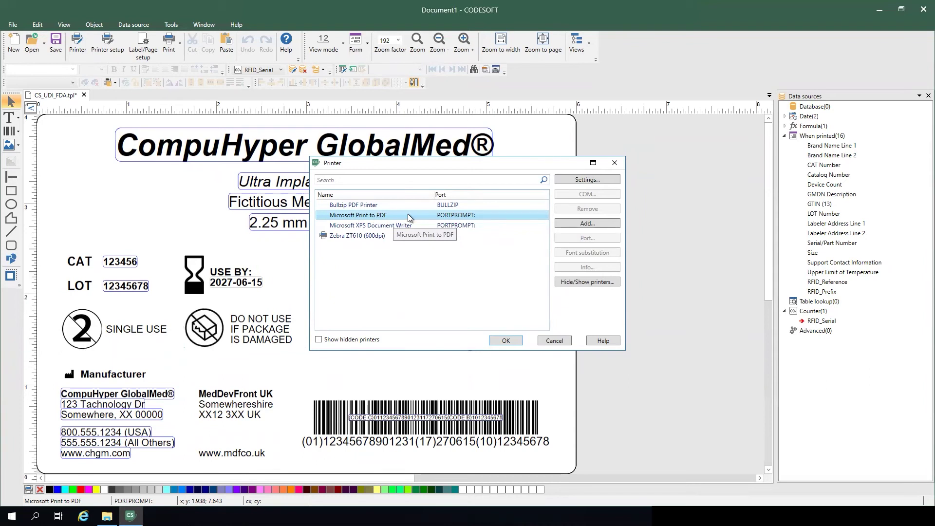
left_click(371, 237)
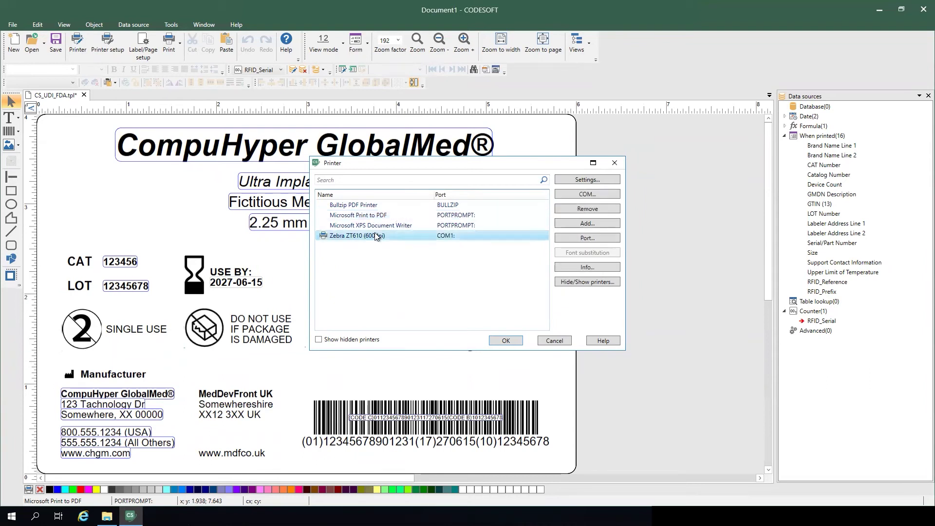
left_click(511, 342)
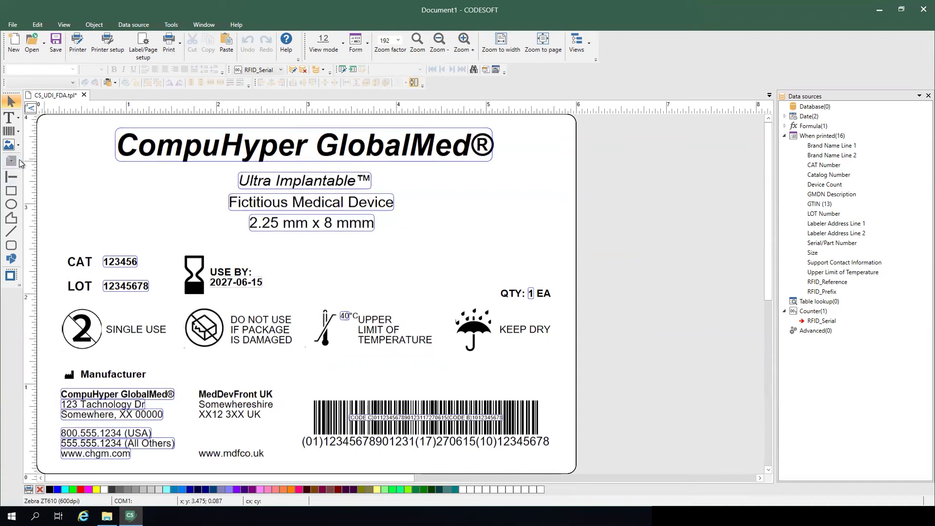
Add an RFID tag using the EPC model with class Class 1 - Gen2 (96bits)
left_click(11, 161)
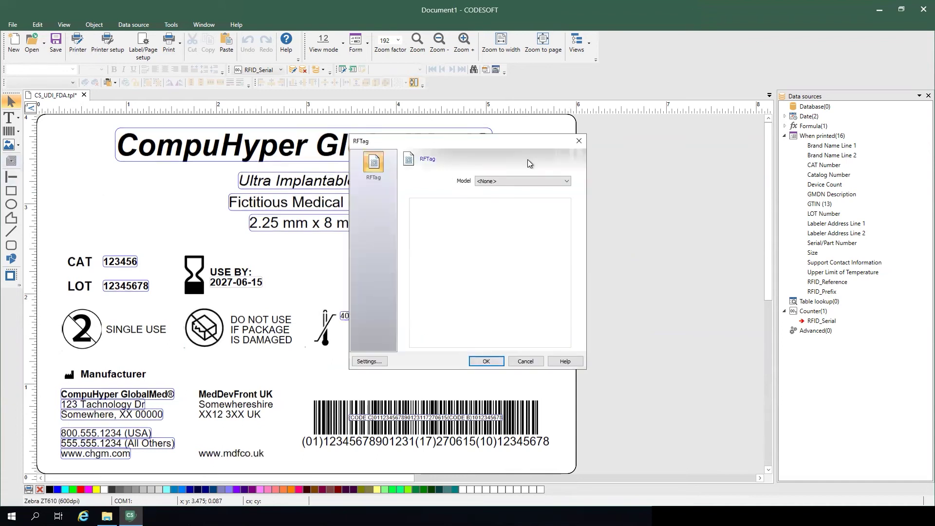
left_click(513, 181)
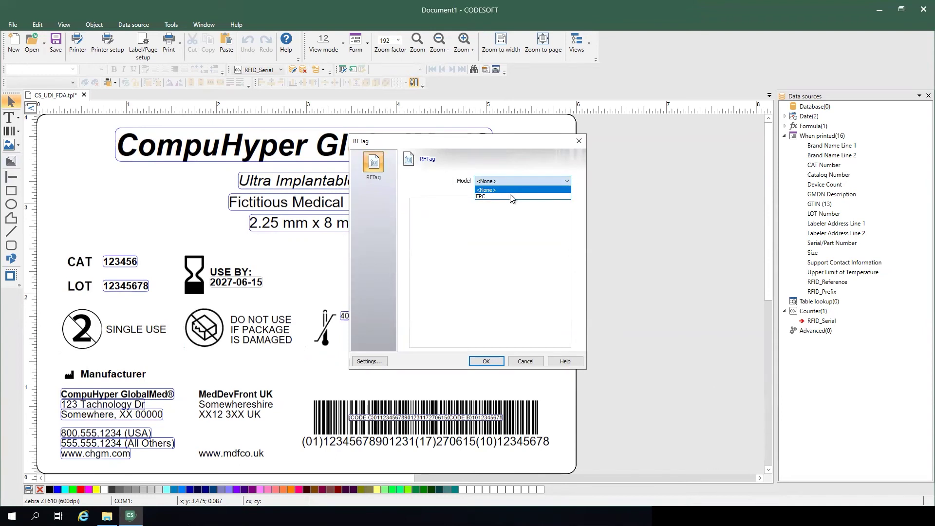
left_click(512, 196)
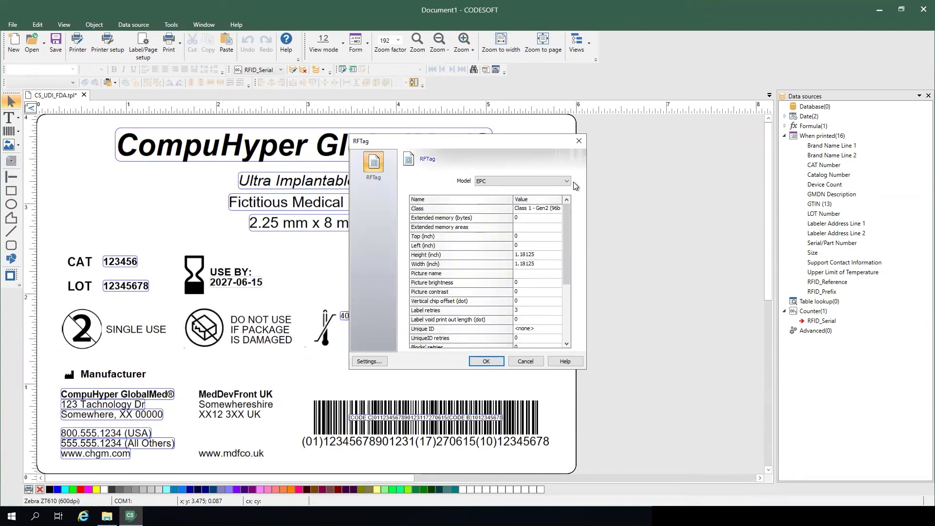
left_click(548, 210)
left_click(549, 215)
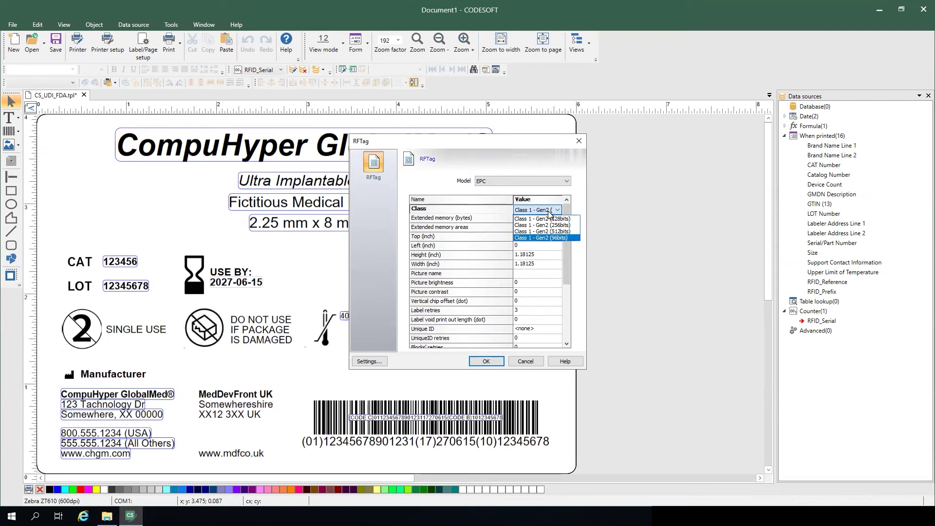
left_click(563, 226)
left_click_drag(562, 226, 566, 256)
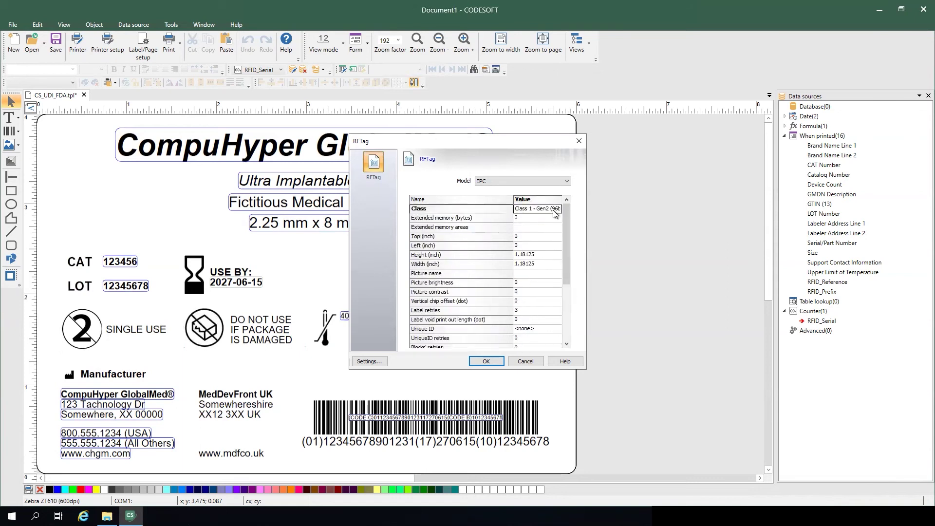
Accept the RFTag settings to place the EPC tag and show its Blocks page
left_click(493, 361)
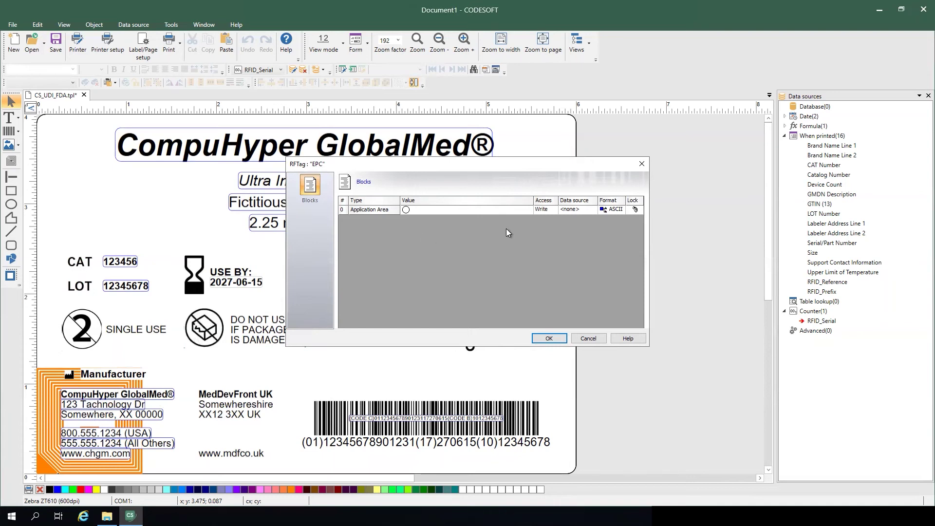
Set the Application Area format to Structure with SGTIN-96 as the identifier
left_click(618, 212)
left_click(617, 212)
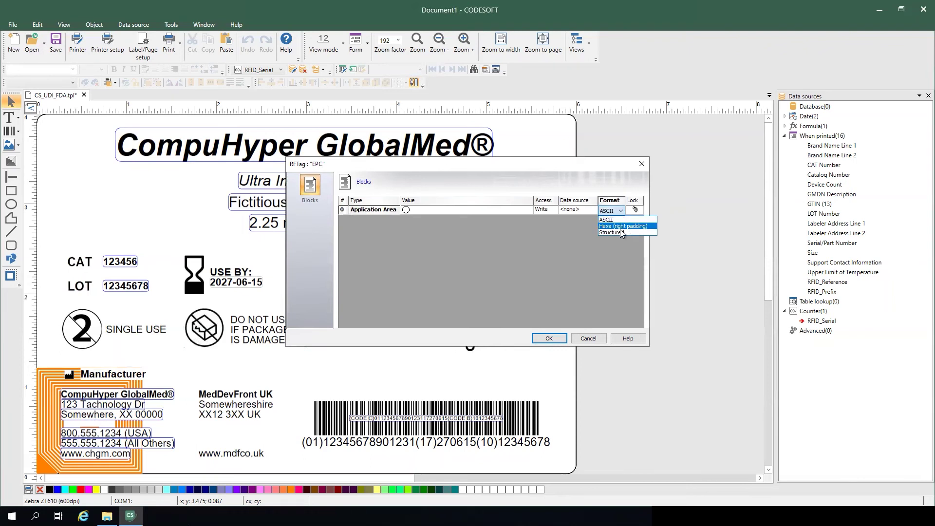
left_click(622, 233)
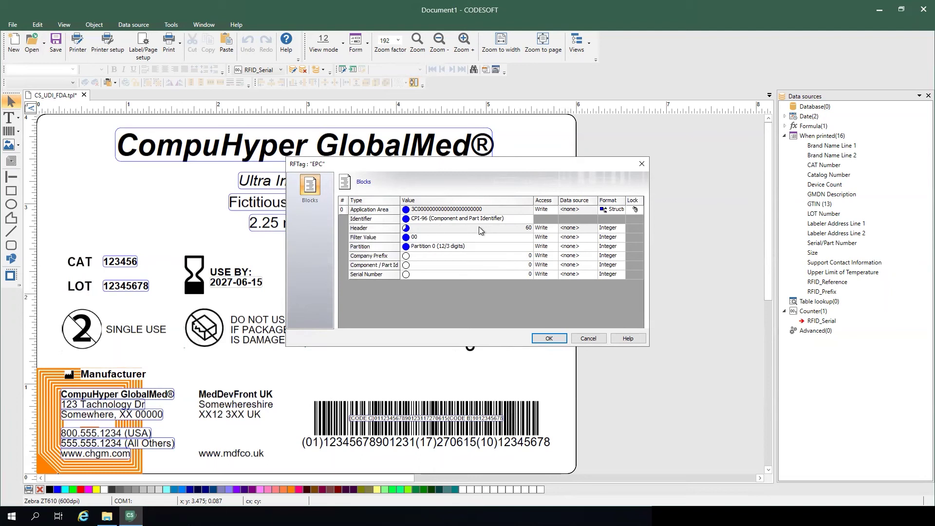
left_click(468, 220)
left_click(477, 221)
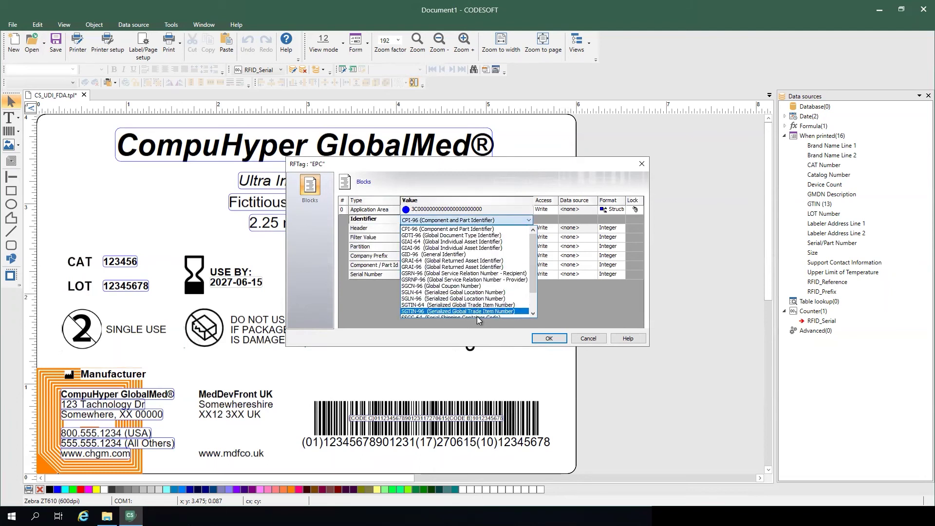
left_click(463, 293)
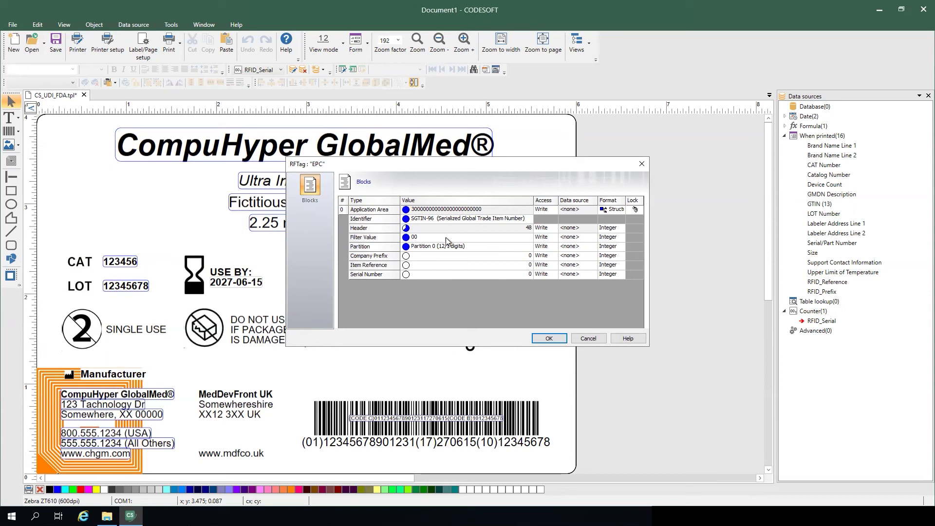
Change the SGTIN-96 partition to Partition 6 (6/7 digits)
left_click(490, 248)
left_click(515, 247)
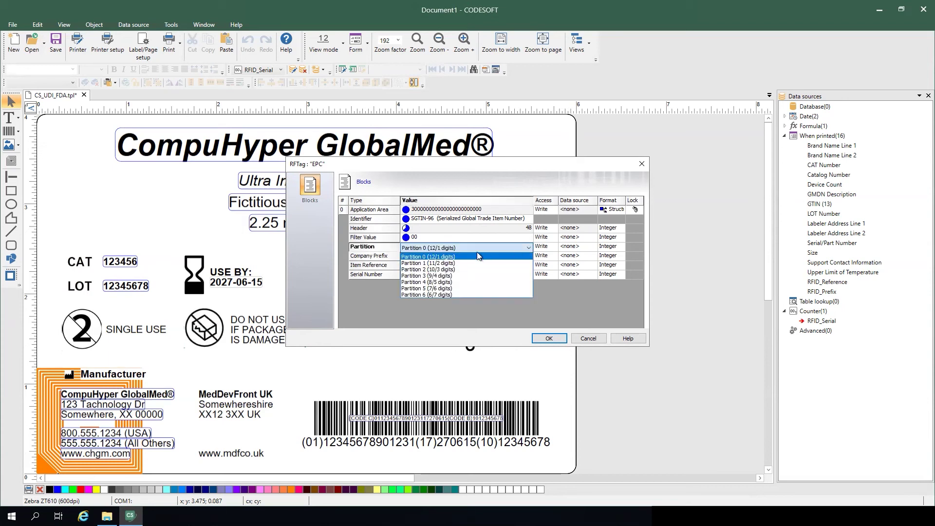
left_click(442, 295)
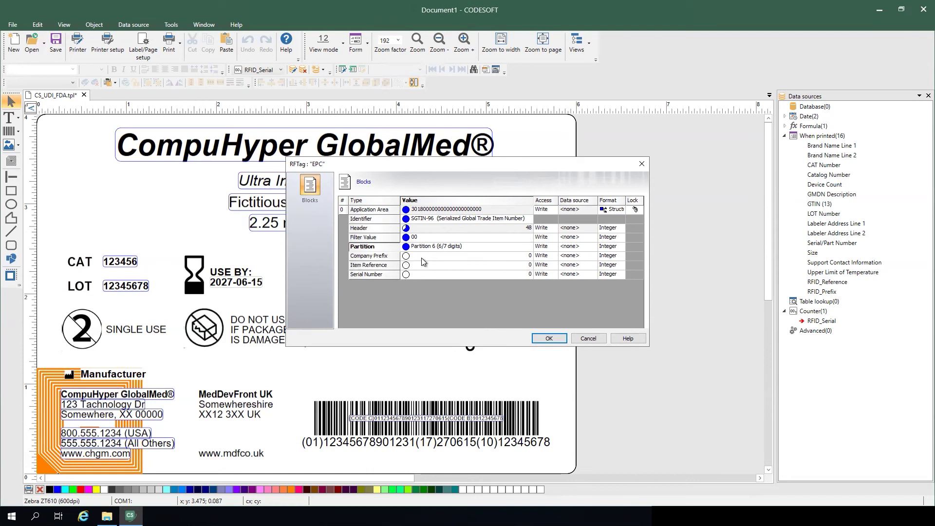
Enter 045687 as the Company Prefix, then clear the field again
left_click(524, 256)
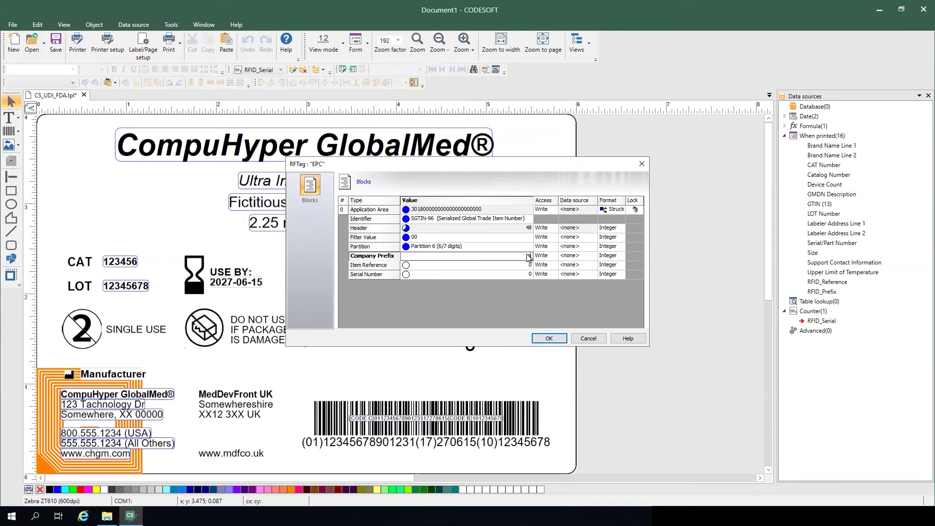
type("045687")
left_click_drag(508, 257, 546, 261)
key("Delete")
Link Company Prefix to RFID_Prefix and Item Reference to RFID_Reference as data sources
left_click(590, 257)
left_click(592, 258)
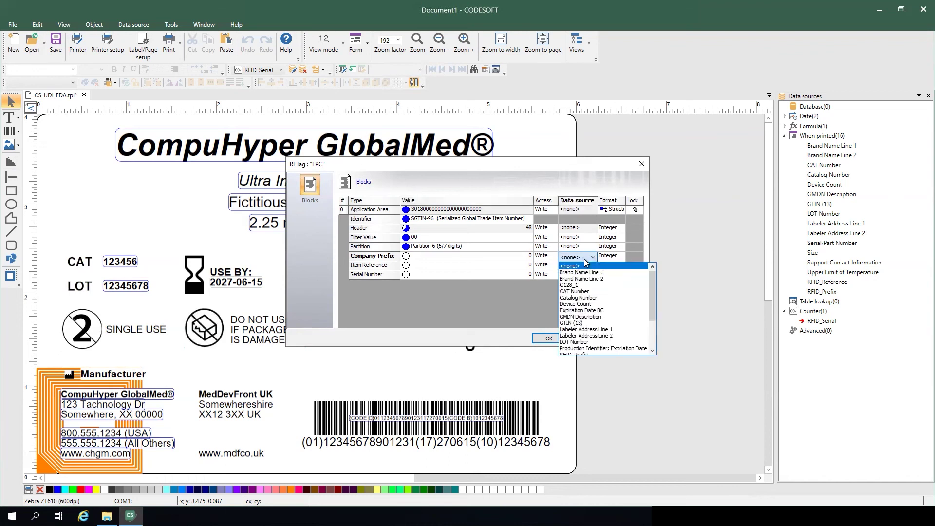
left_click_drag(652, 298, 653, 325)
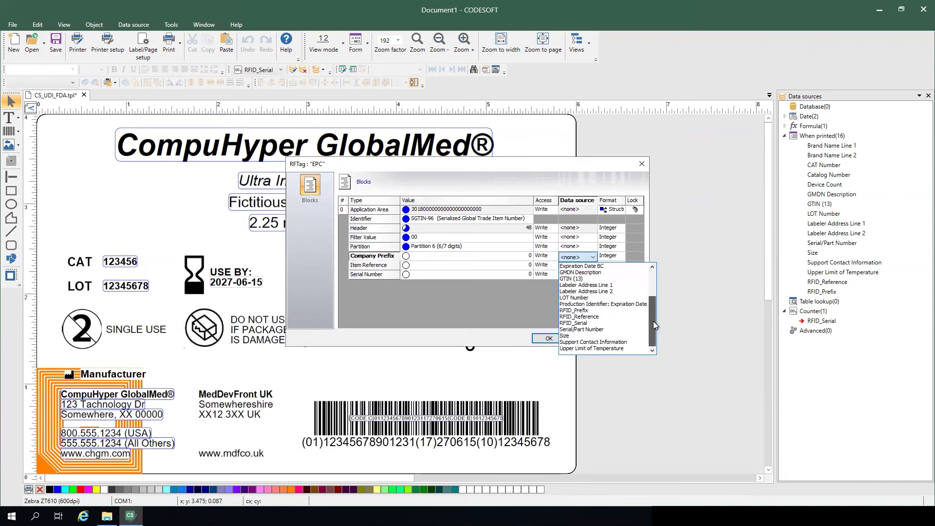
left_click(576, 311)
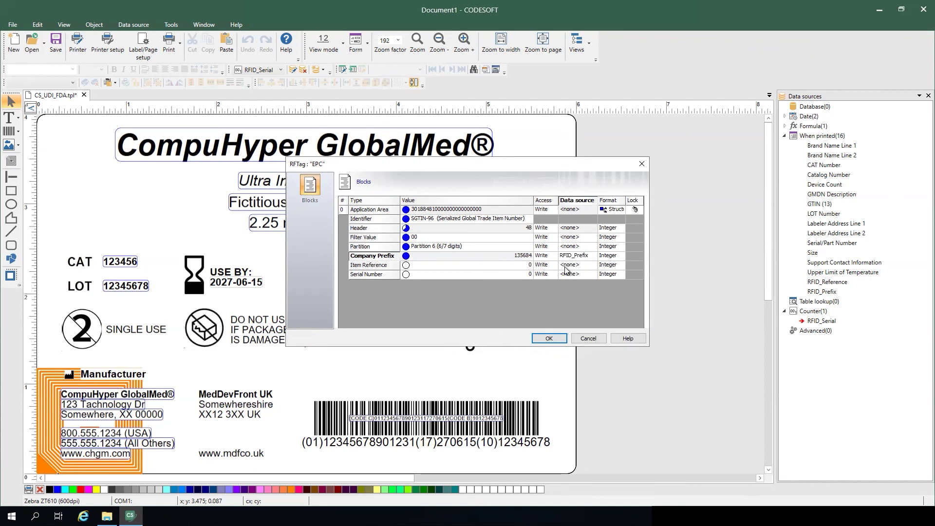
left_click(567, 266)
left_click(587, 268)
scroll(587, 311, "down", 3)
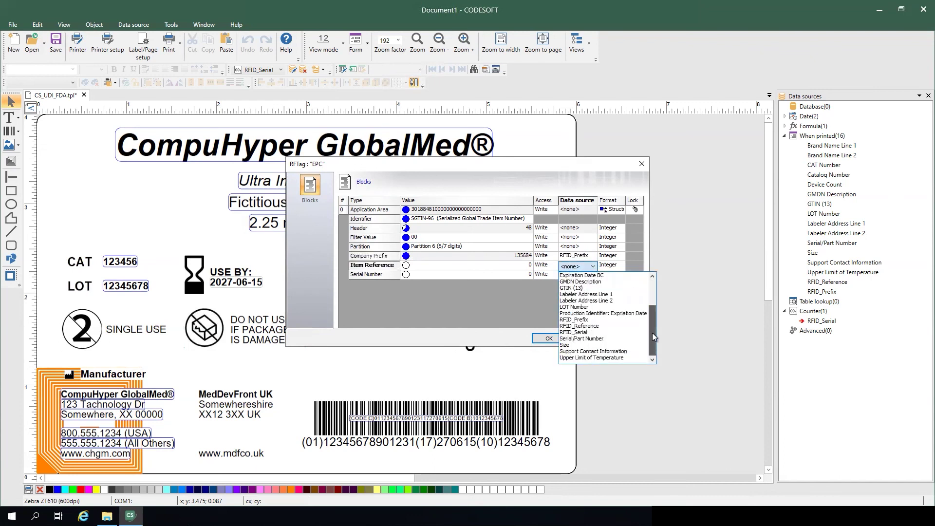
left_click(588, 326)
Link the Serial Number row to the RFID_Serial variable
left_click(576, 275)
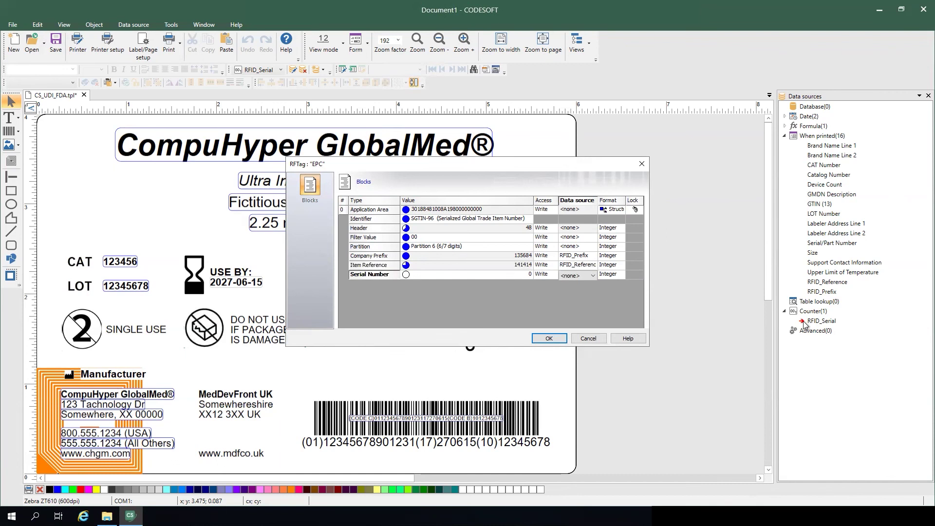
left_click(590, 277)
left_click(590, 276)
scroll(582, 326, "down", 5)
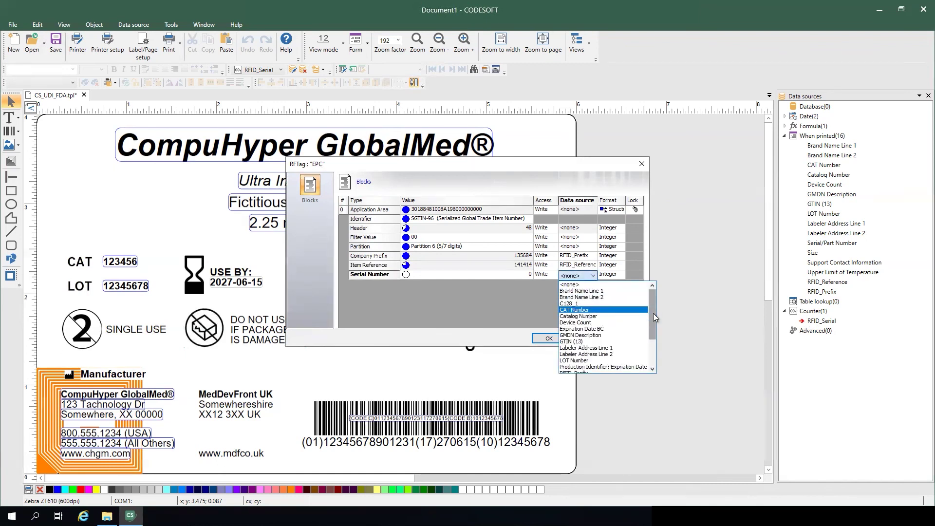
left_click(576, 342)
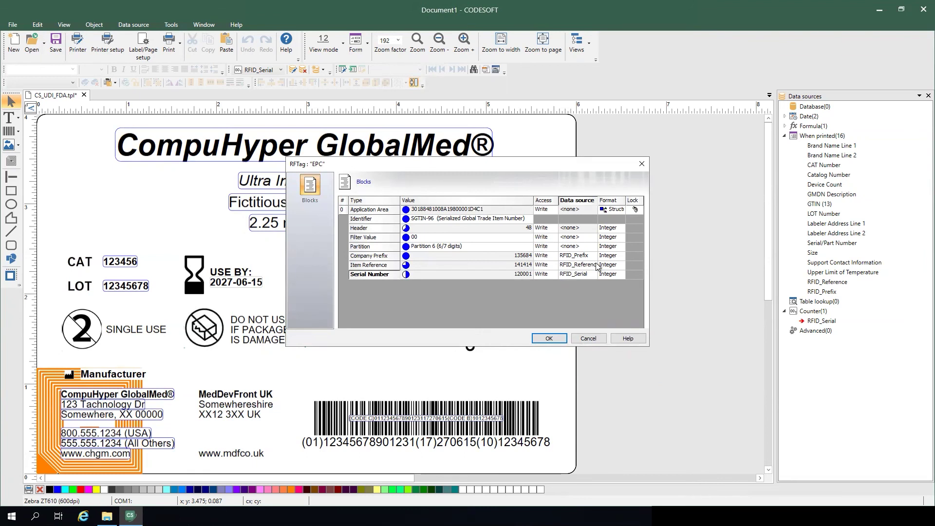
left_click(549, 338)
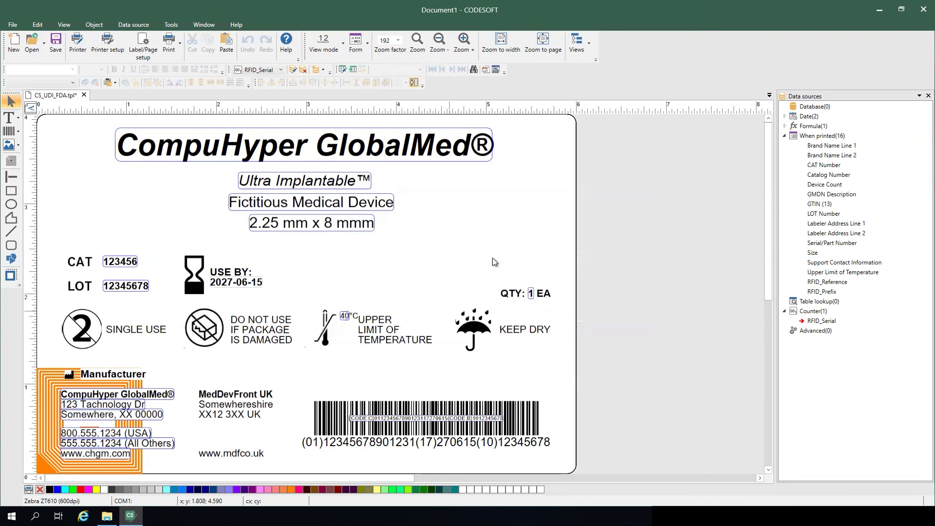
left_click(169, 43)
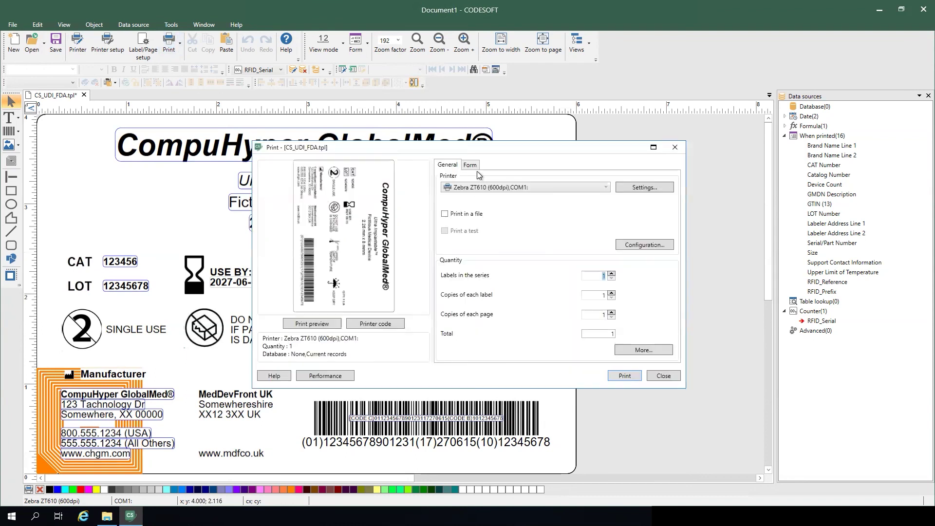
left_click(471, 165)
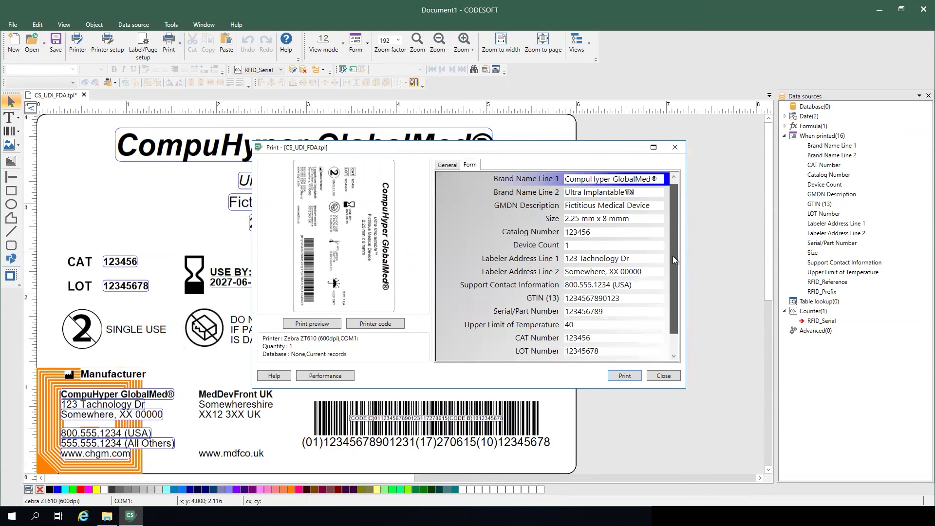
scroll(576, 347, "down", 1)
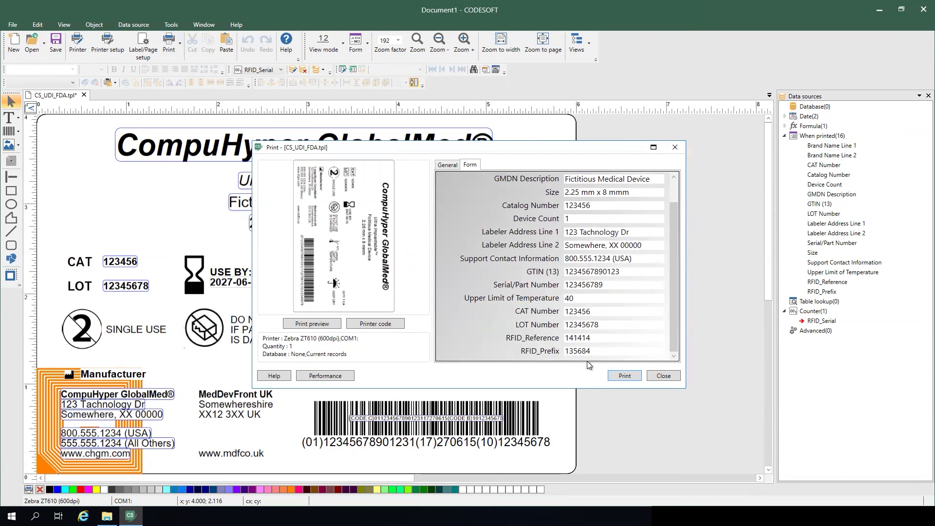
left_click(663, 378)
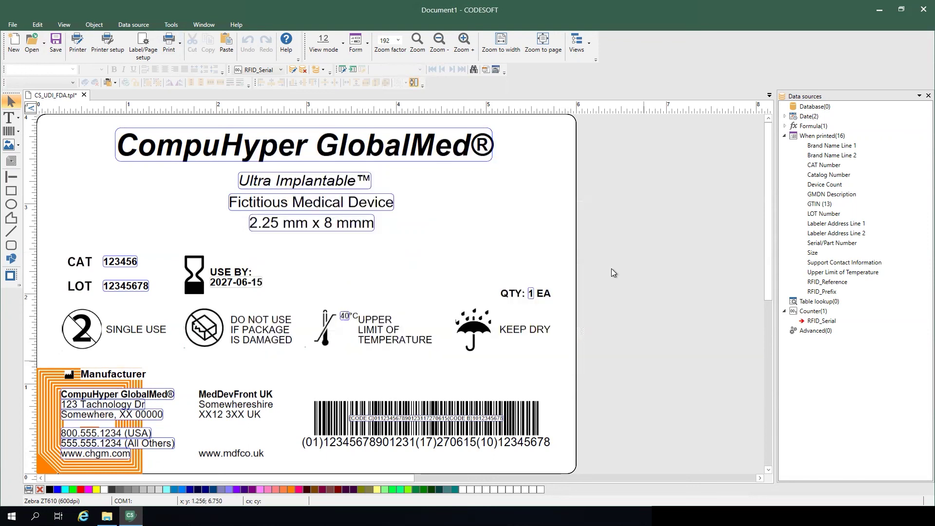